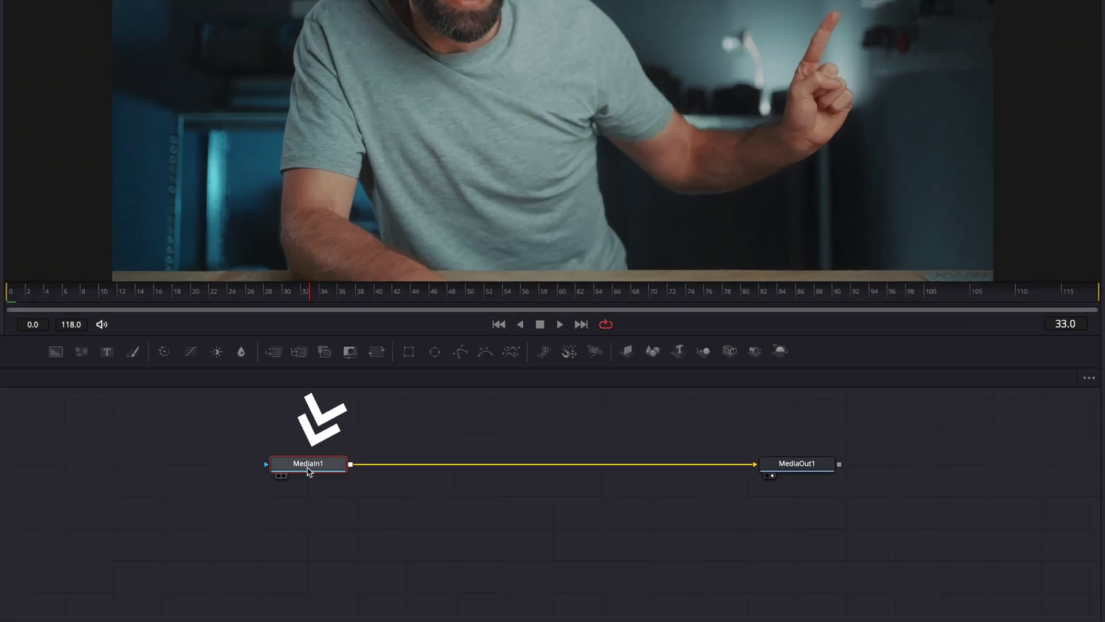
Insert a Tracker1 node fed by MediaIn1 ahead of MediaOut1, then return to frame 0.
key("shift+space")
type("tr")
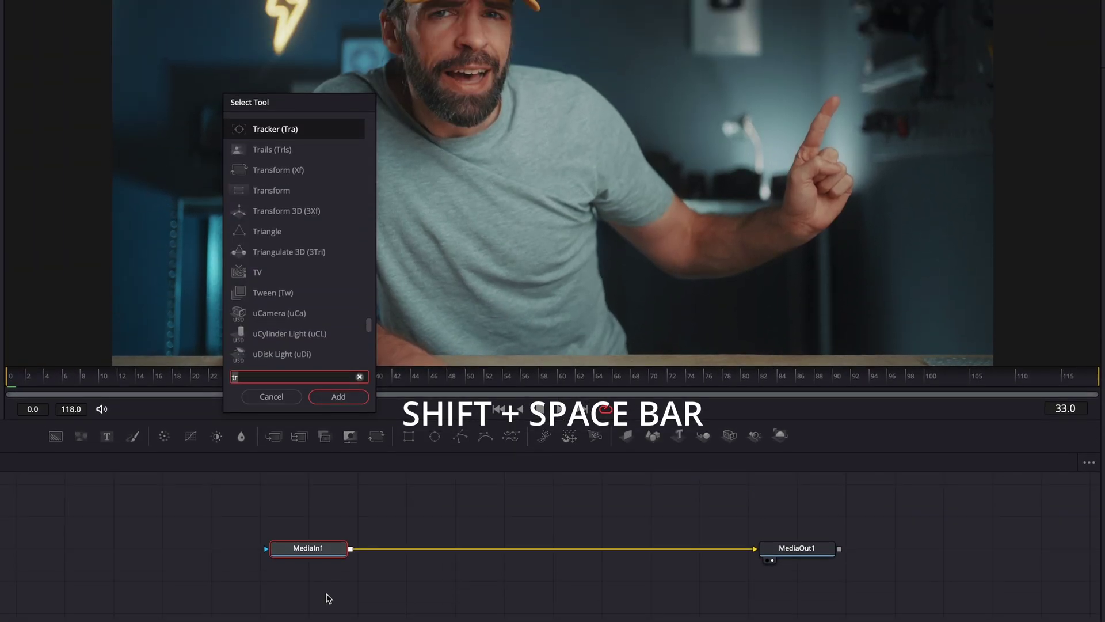
type("ack")
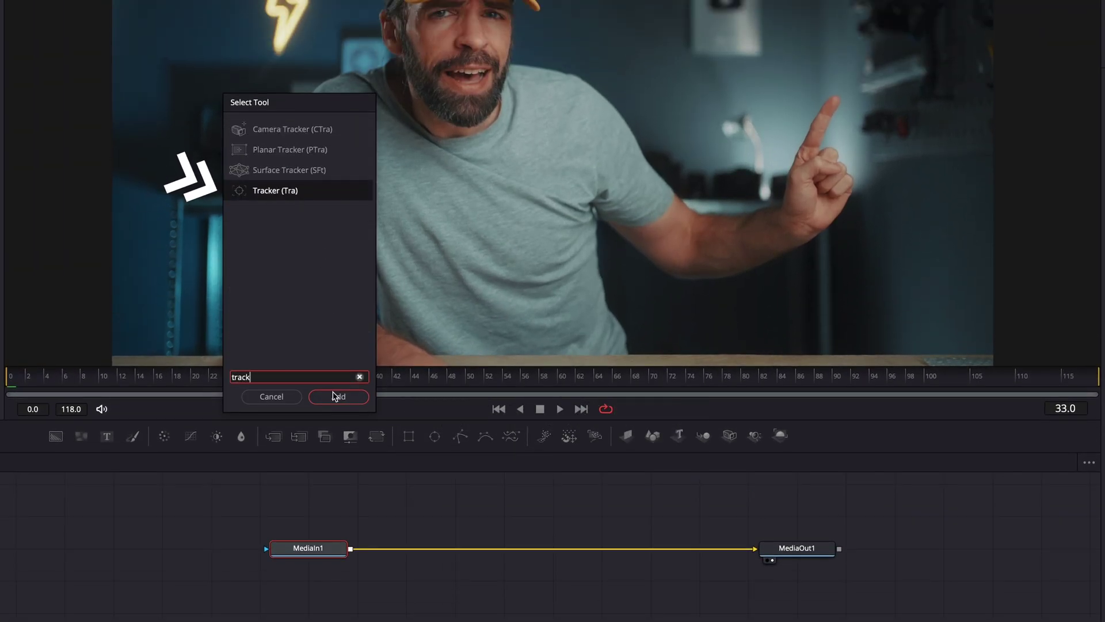
left_click(336, 397)
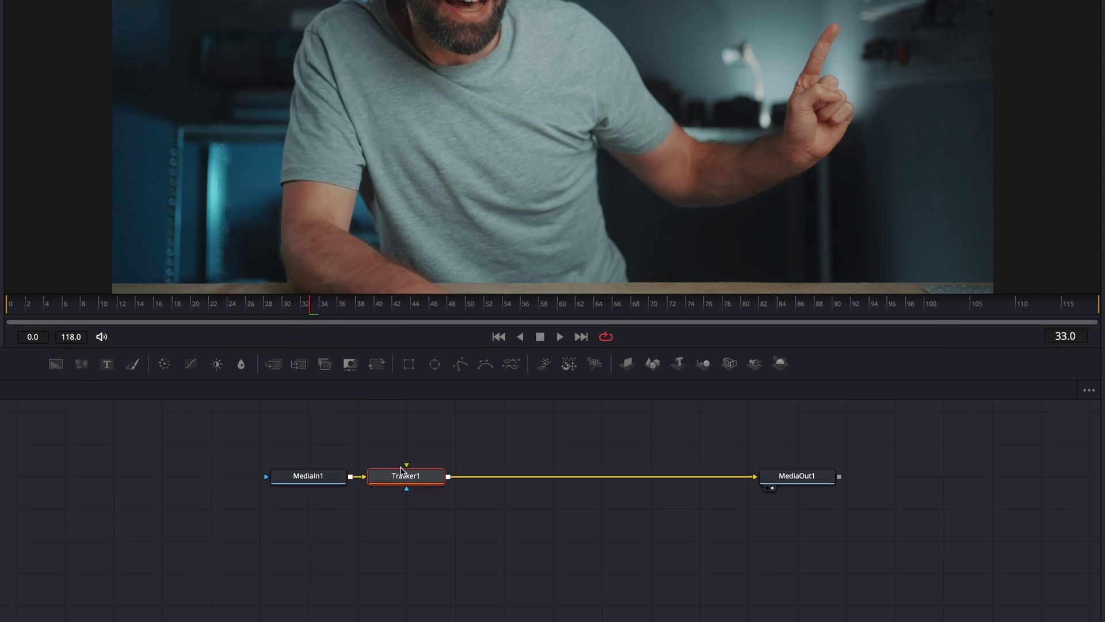
mouse_move(401, 470)
left_mouse_down()
mouse_move(522, 473)
mouse_move(408, 481)
left_mouse_up()
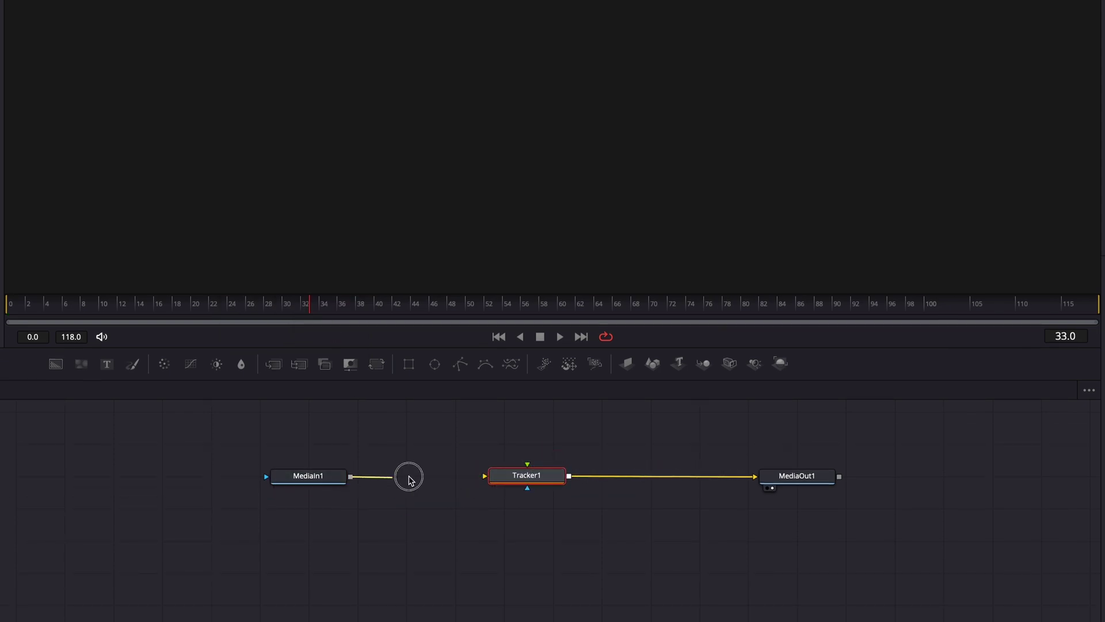
left_click_drag(492, 479, 520, 480)
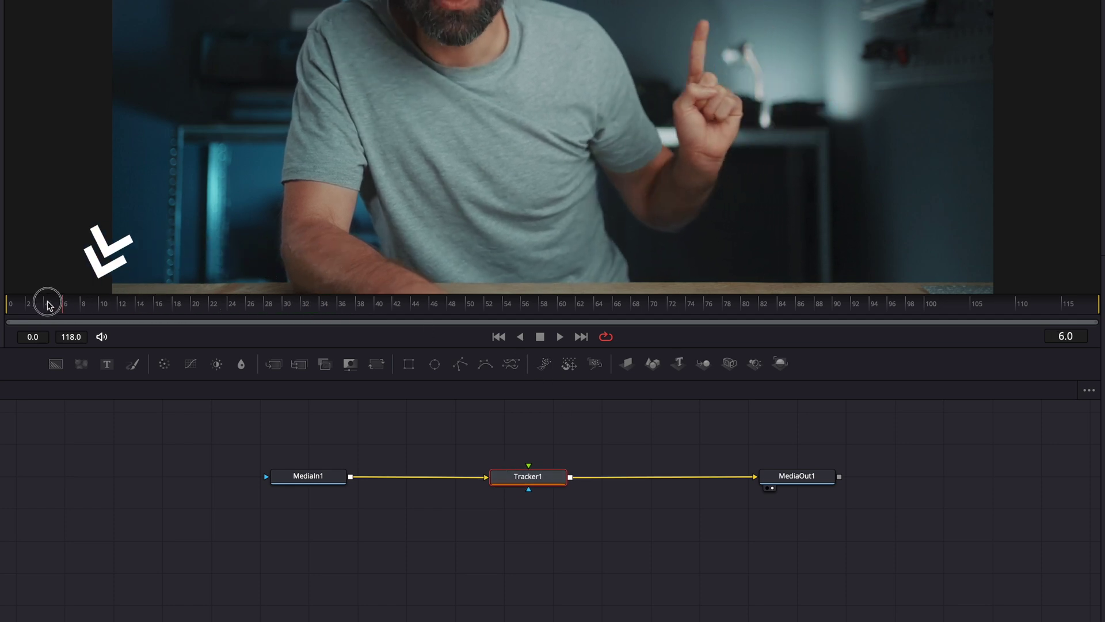
left_click_drag(327, 313, 10, 305)
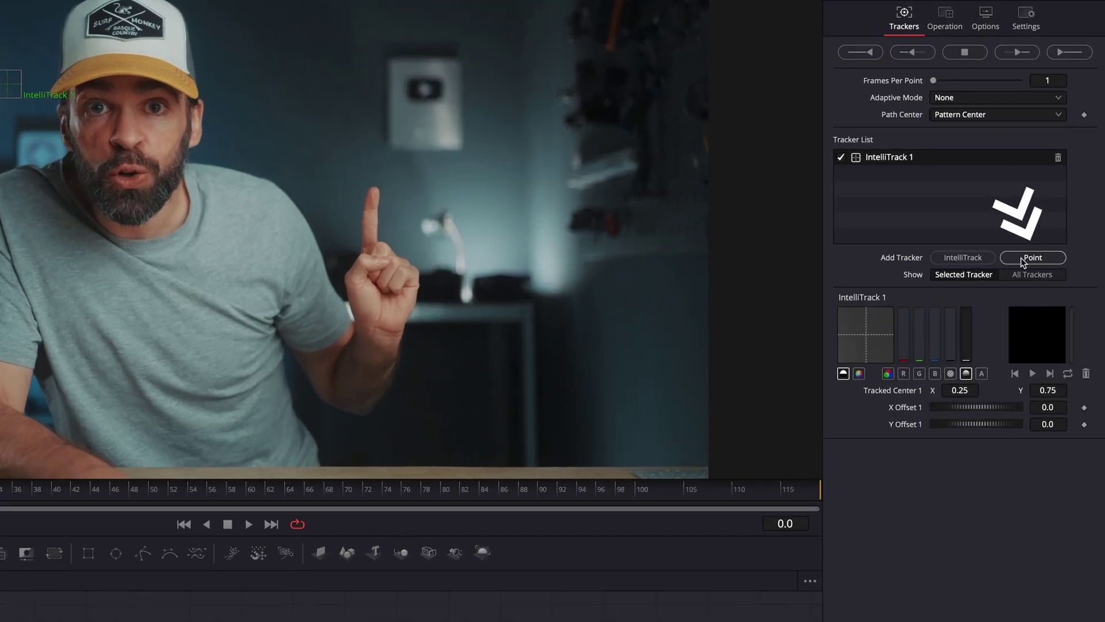
Swap IntelliTrack 1 for a Point 2 tracker on the raised fingertip and track it forward.
left_click(1034, 259)
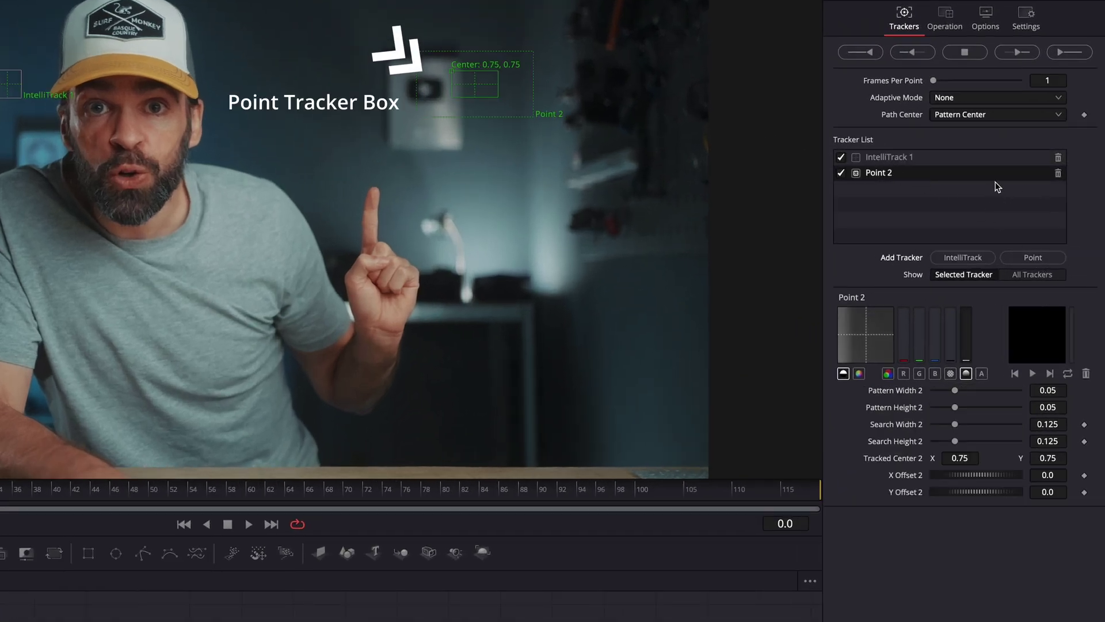
left_click(1059, 159)
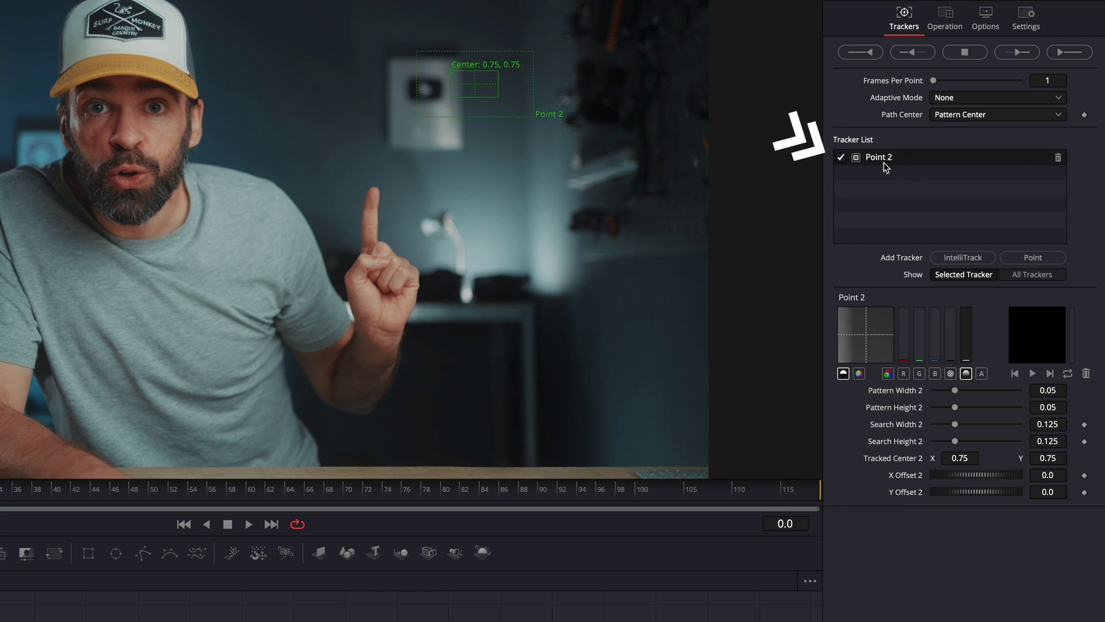
left_click_drag(452, 75, 629, 162)
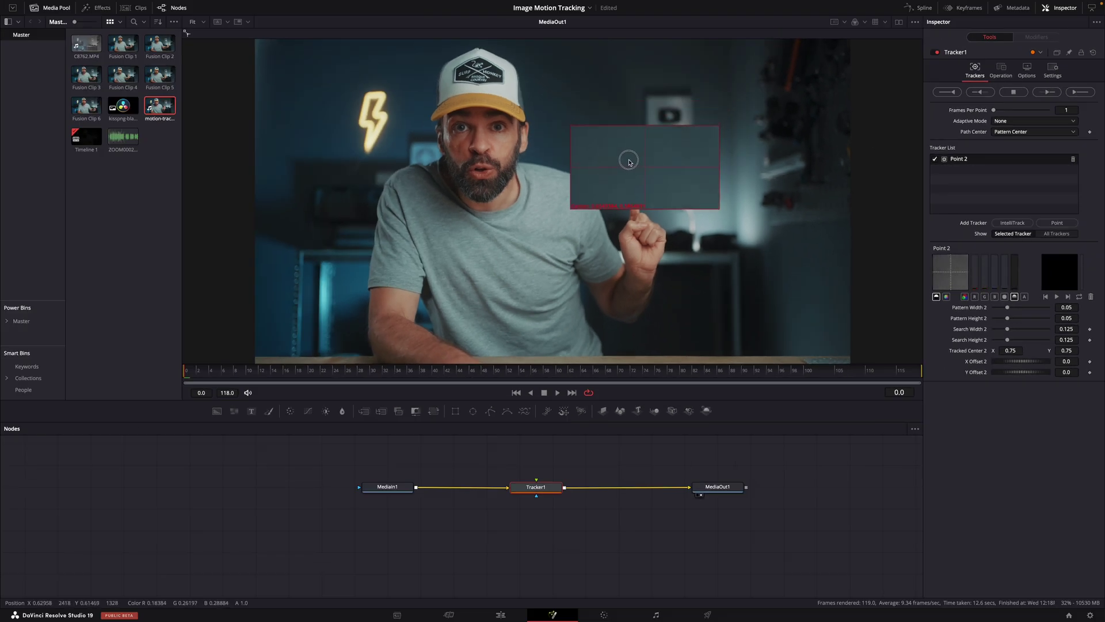
left_click_drag(629, 162, 670, 201)
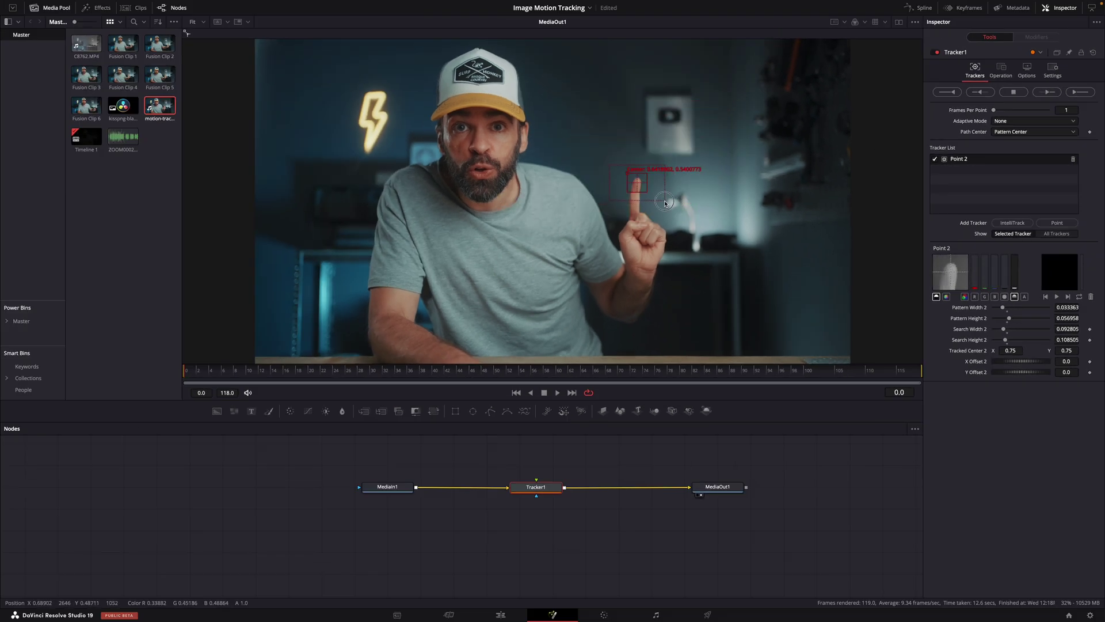
left_click(1075, 92)
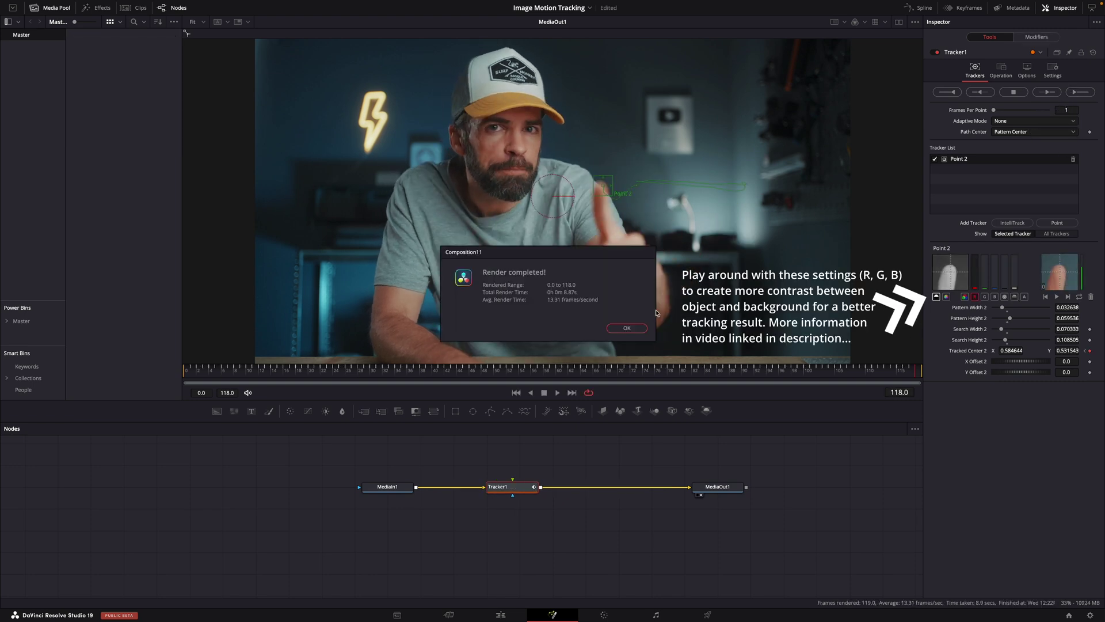
left_click(626, 329)
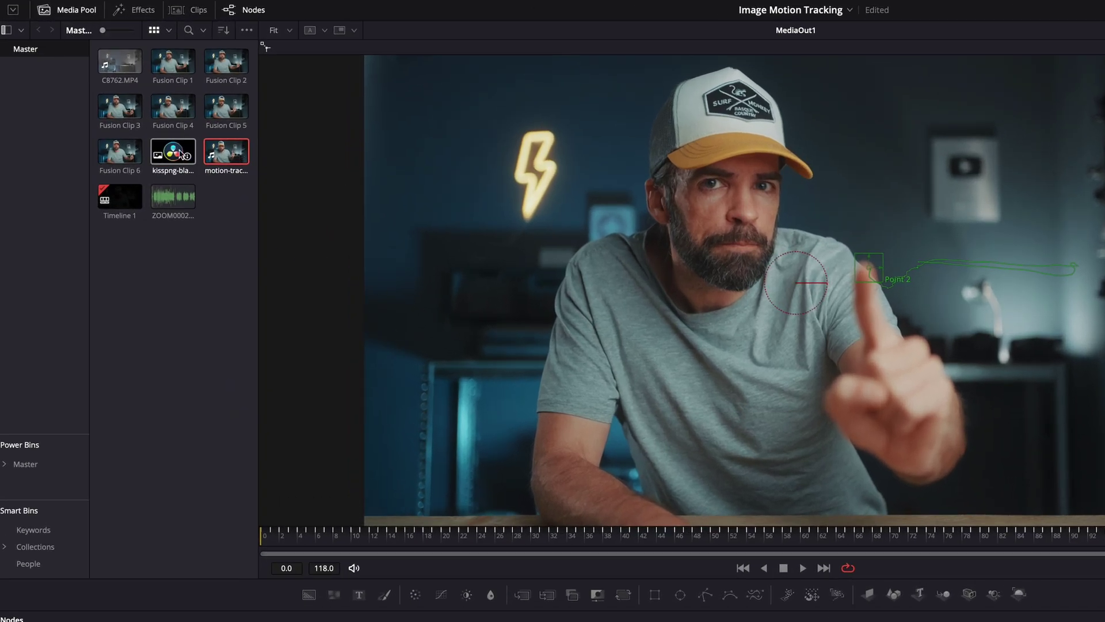
Bring the kisspng DaVinci logo clip in as MediaIn2, connected to Tracker1's foreground input.
left_click(160, 158)
right_click(160, 279)
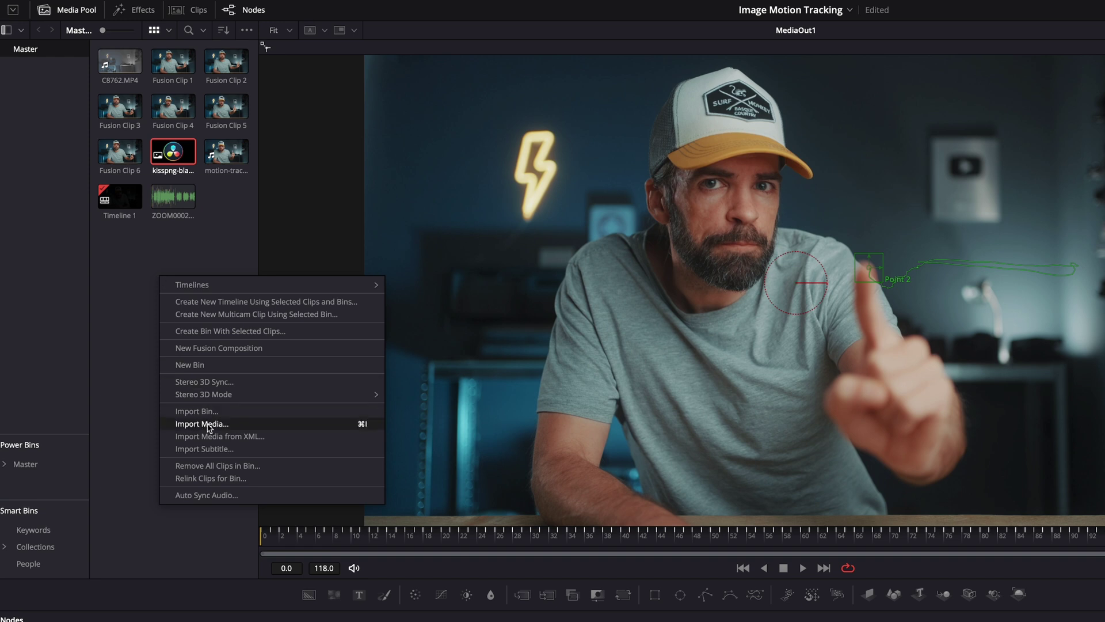
left_click(131, 321)
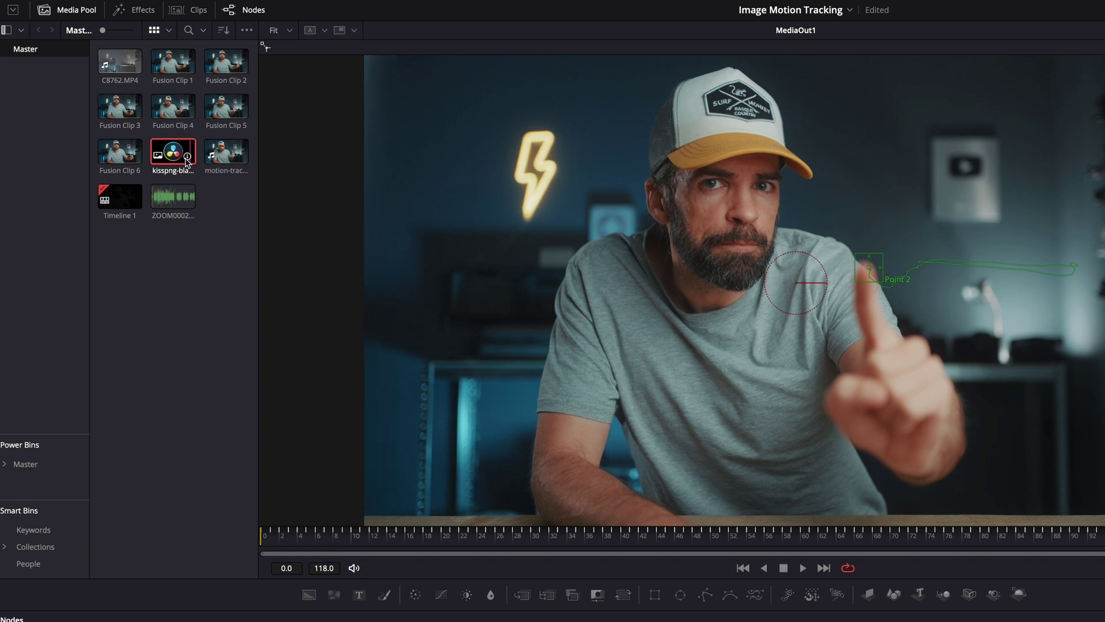
left_click_drag(176, 152, 493, 488)
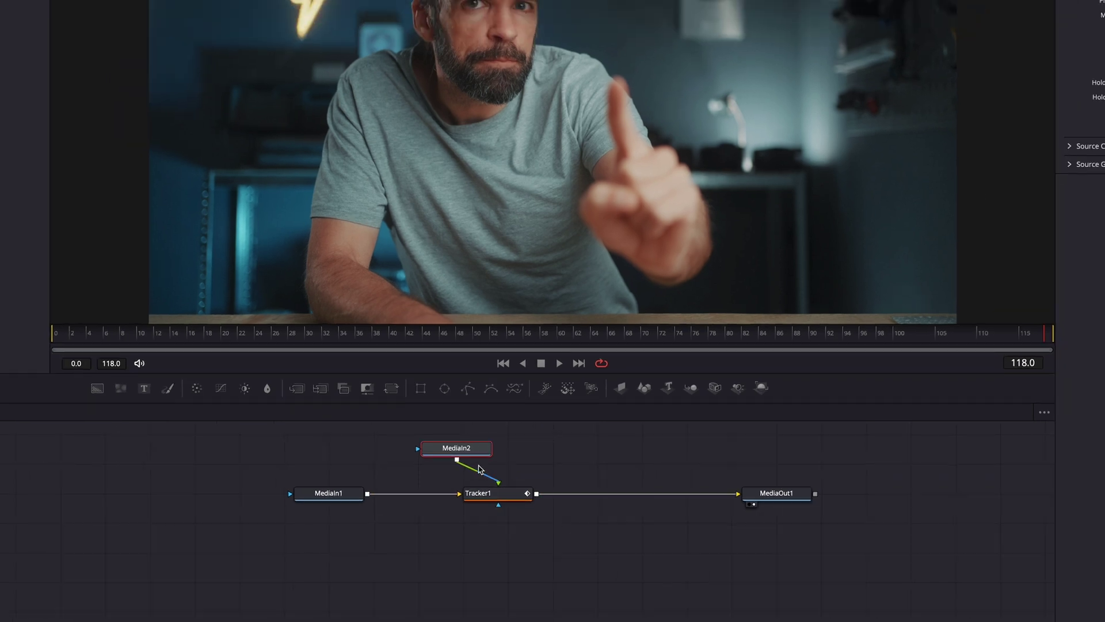
left_click(509, 456)
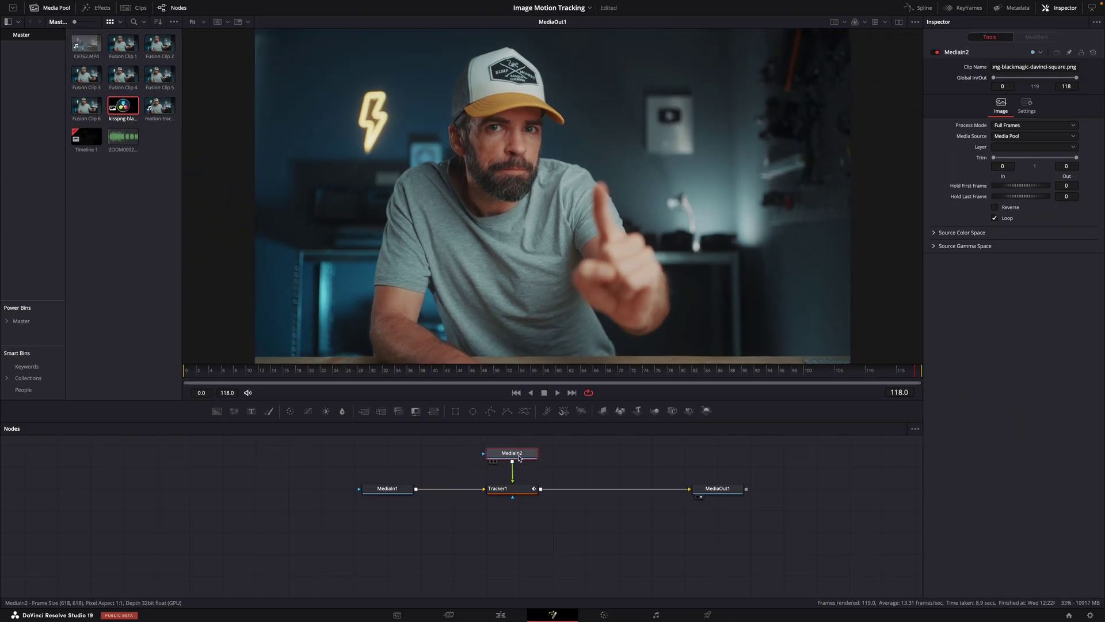
Set Tracker1's Operation to Match Move in the Inspector.
left_click(509, 490)
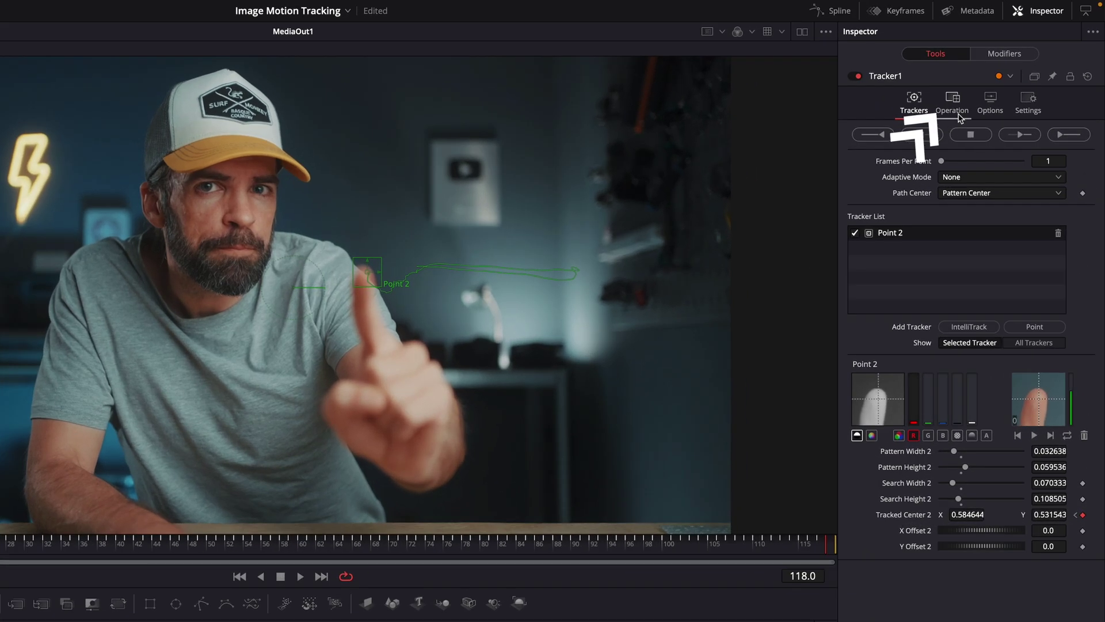
left_click(1001, 69)
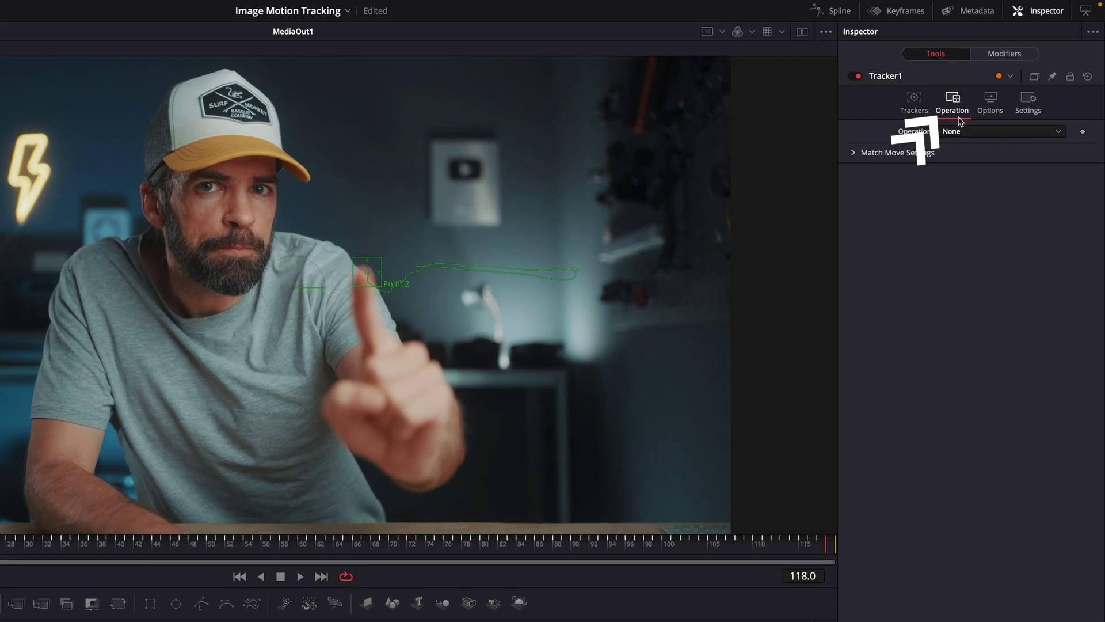
left_click(1003, 88)
left_click(962, 163)
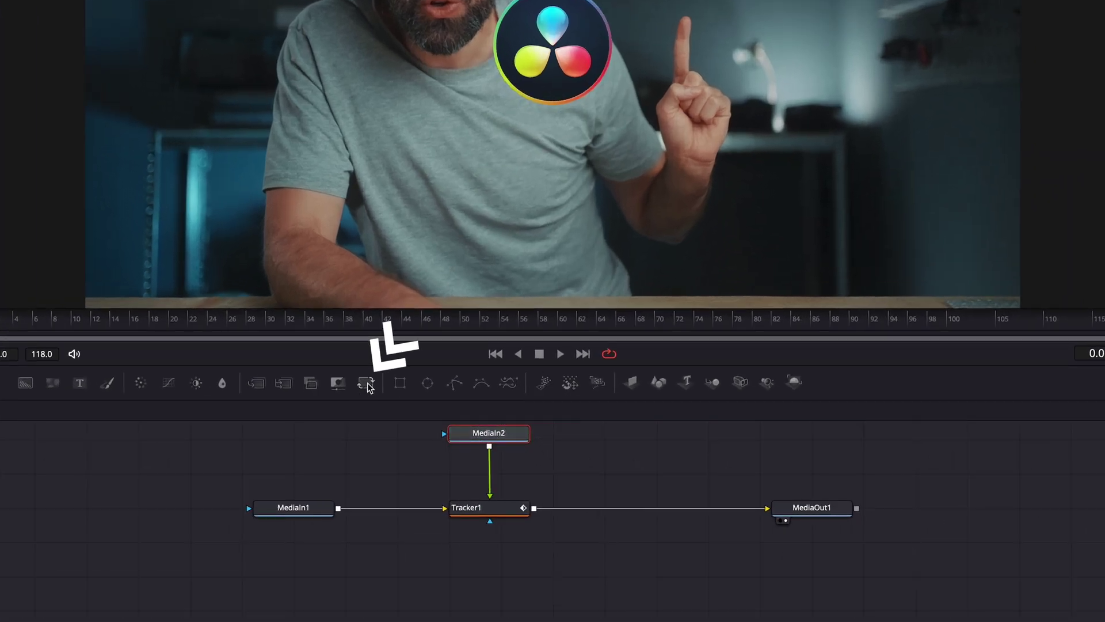
Add Transform1 after MediaIn2, drag the logo onto the fingertip, and scrub to verify placement.
left_click(368, 383)
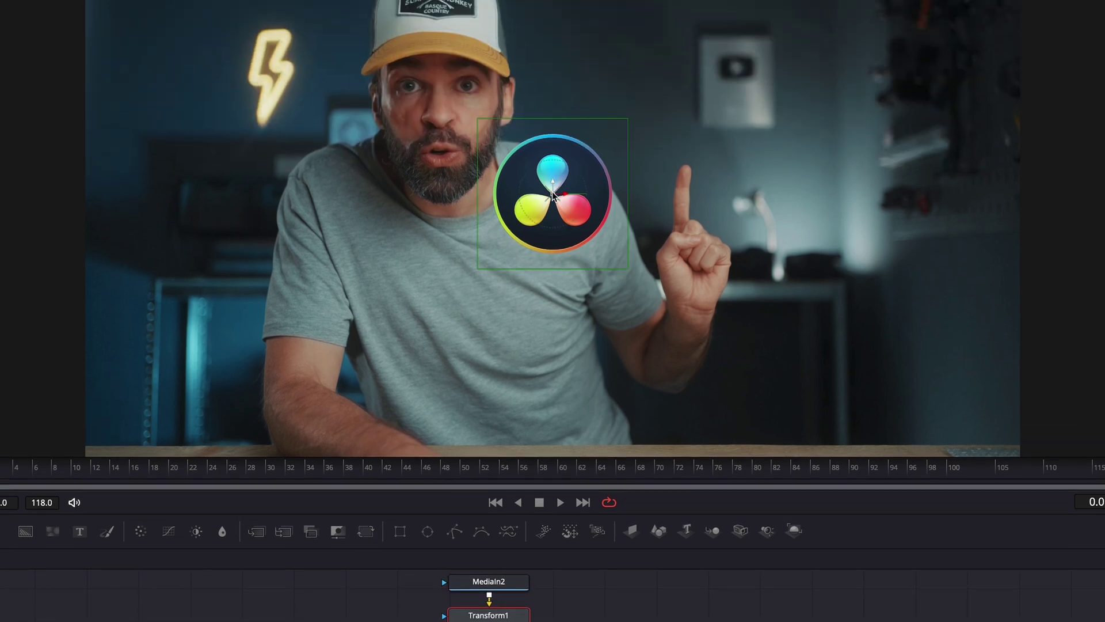
mouse_move(553, 196)
left_mouse_down()
mouse_move(695, 184)
mouse_move(687, 159)
left_mouse_up()
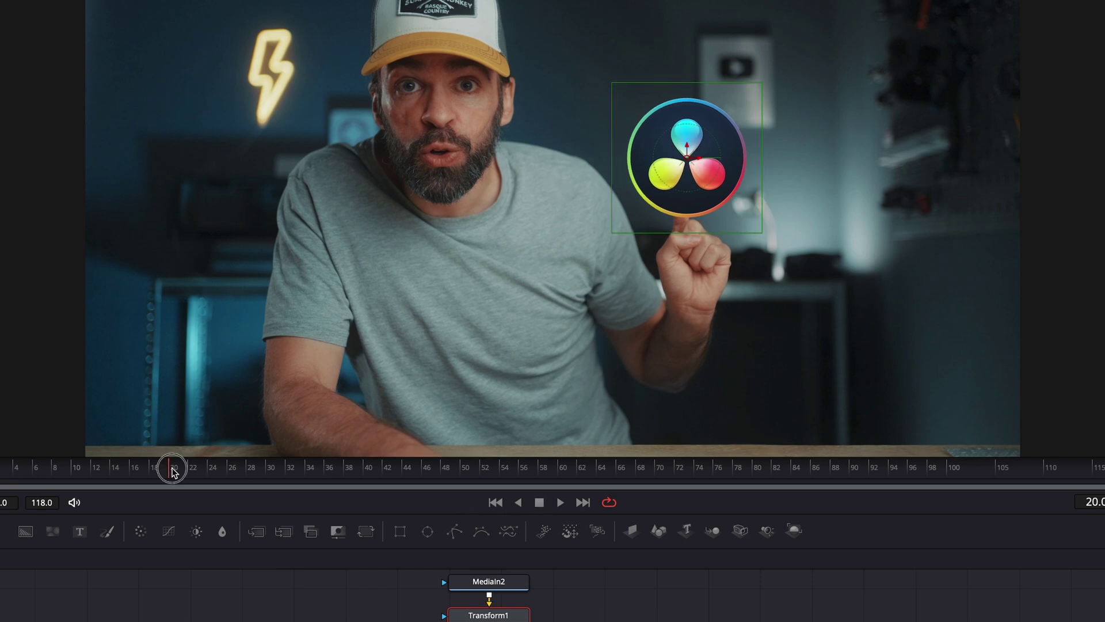
mouse_move(173, 471)
left_mouse_down()
mouse_move(794, 449)
mouse_move(619, 451)
left_mouse_up()
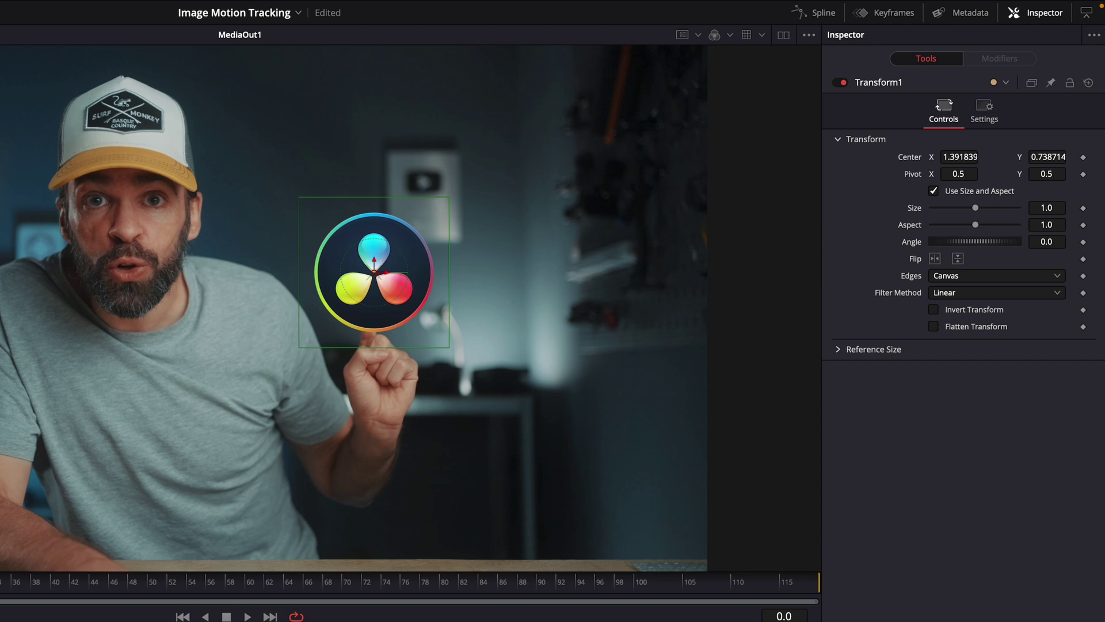
left_click(705, 582)
mouse_move(706, 582)
left_mouse_down()
mouse_move(234, 582)
mouse_move(280, 582)
left_mouse_up()
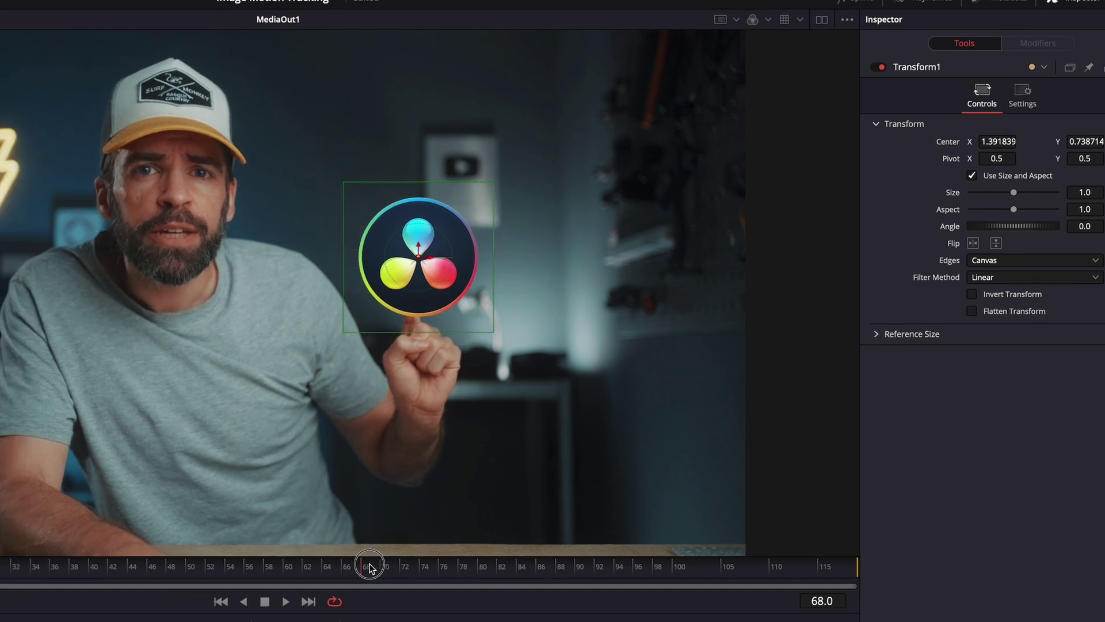
Keyframe Transform1 Size at 1.0 at frame 74, rising to 1.7 by frame 118.
left_click_drag(280, 582, 310, 583)
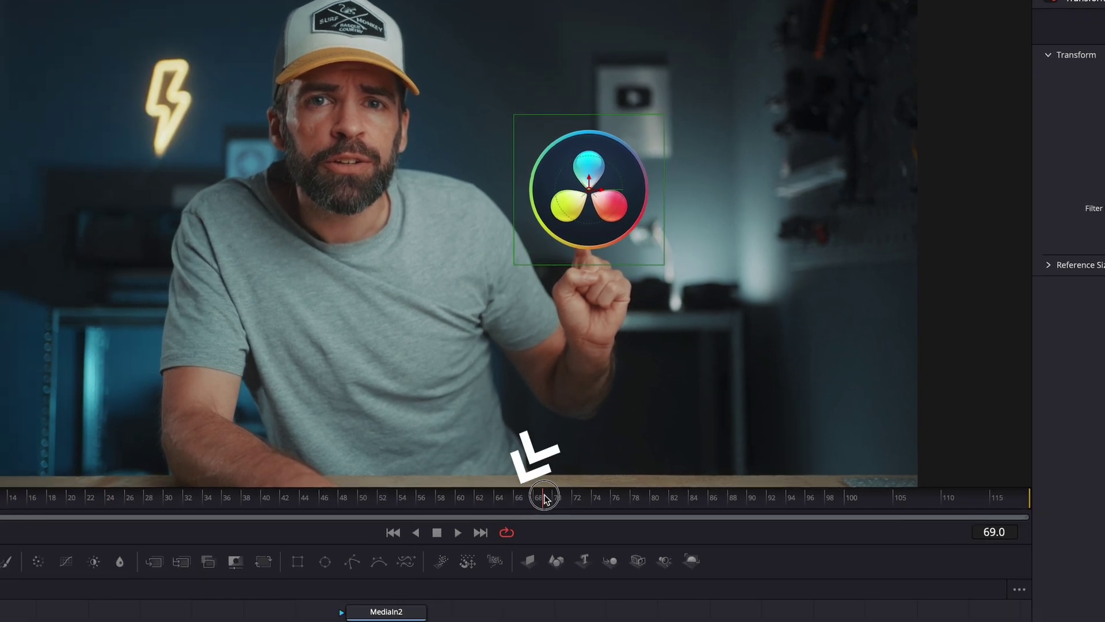
left_click_drag(521, 498, 588, 499)
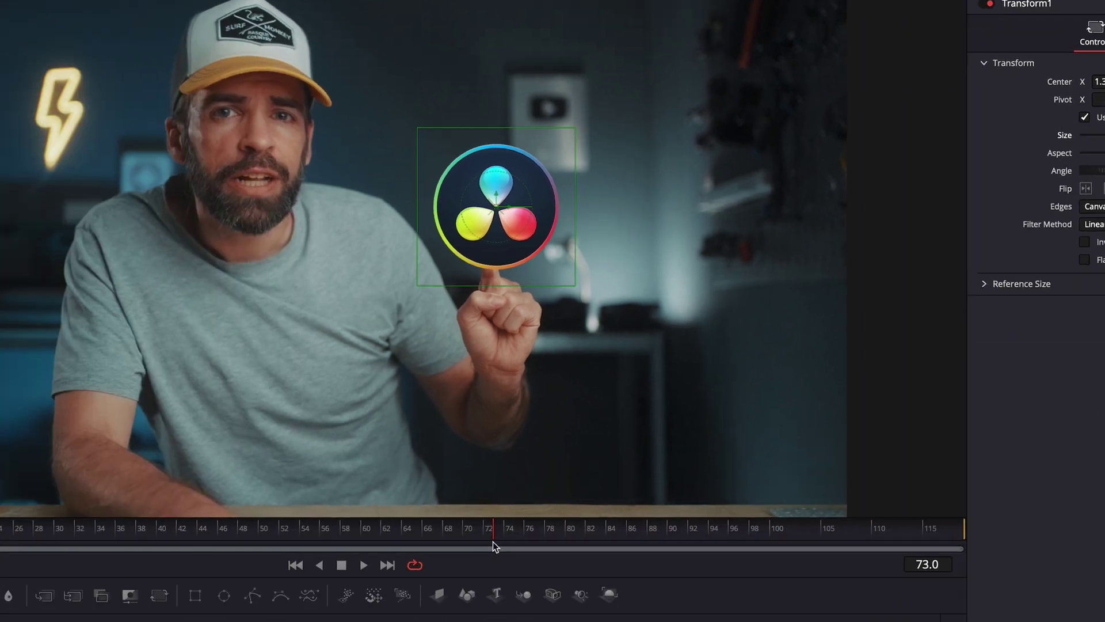
left_click_drag(492, 541, 1005, 530)
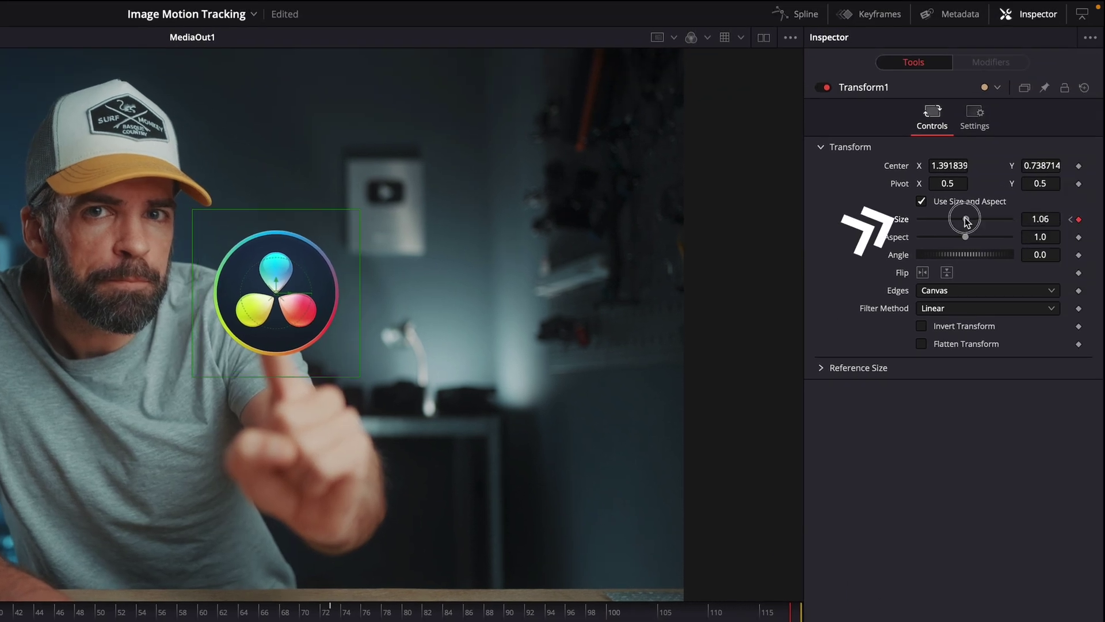
left_click_drag(967, 221, 974, 222)
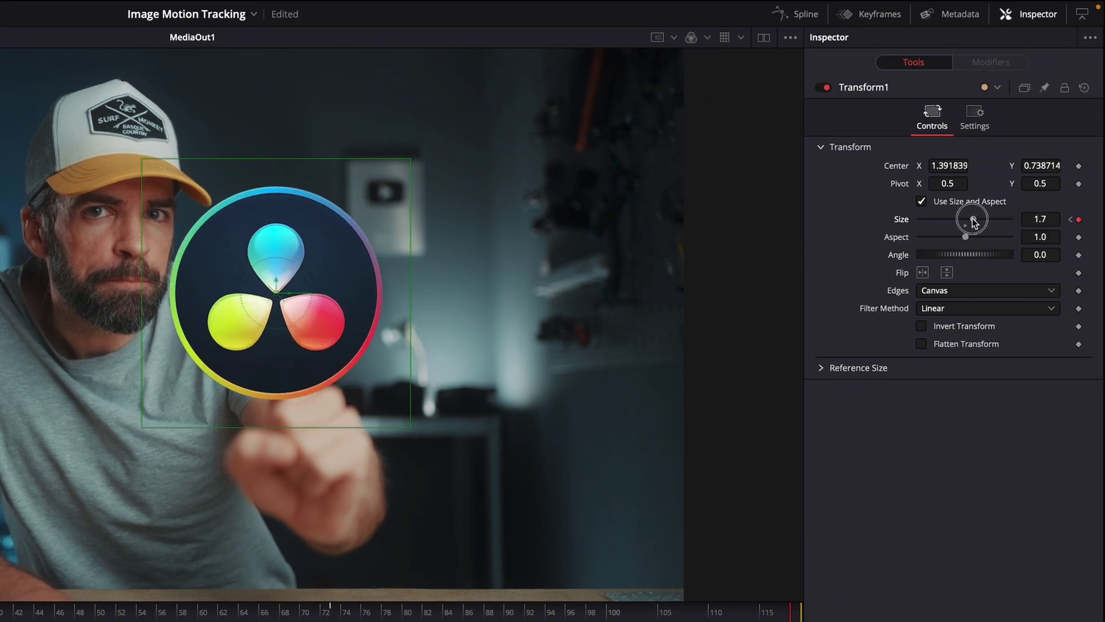
mouse_move(426, 602)
left_mouse_down()
mouse_move(637, 584)
mouse_move(1102, 582)
mouse_move(689, 582)
mouse_move(1103, 579)
mouse_move(672, 590)
left_mouse_up()
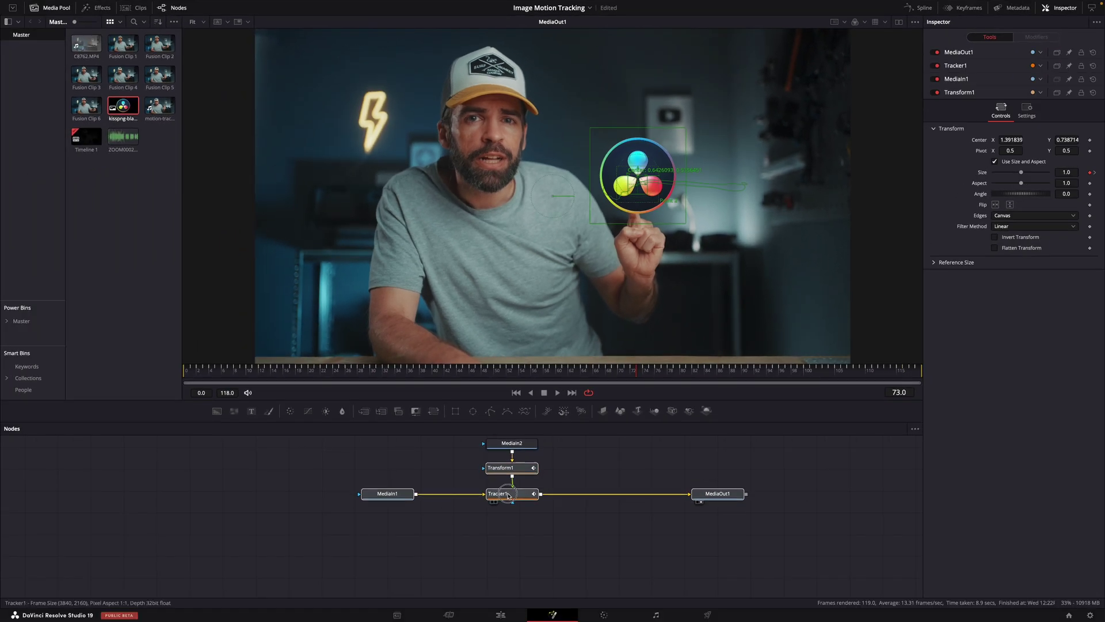
Add a Blur node after the MediaIn2 logo clip.
left_click_drag(507, 491, 509, 508)
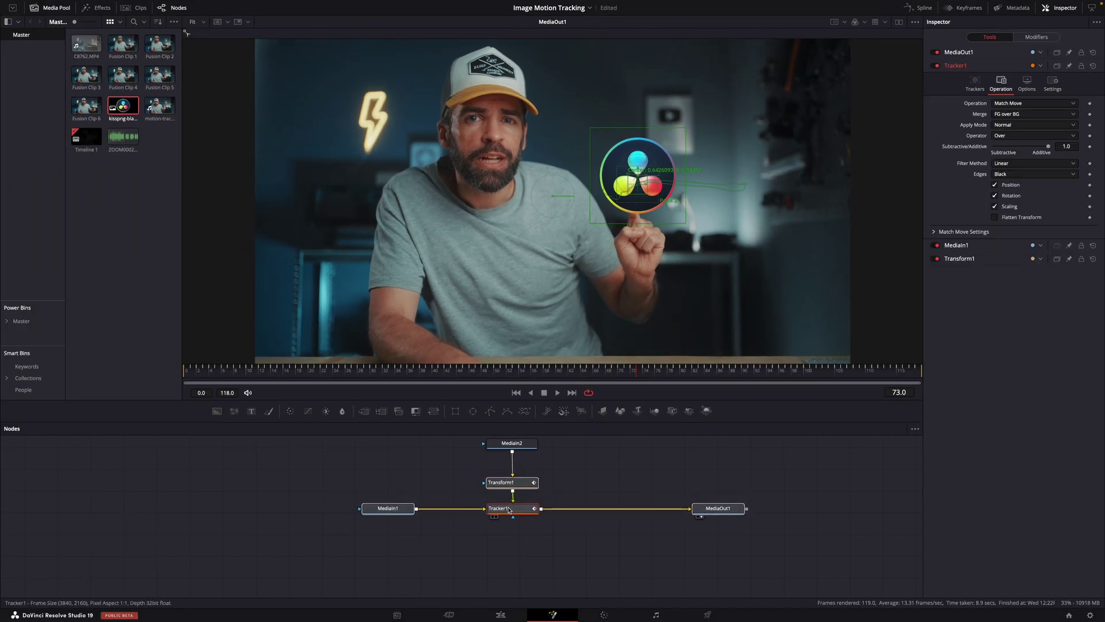
left_click(516, 445)
key("shift+space")
type("blu")
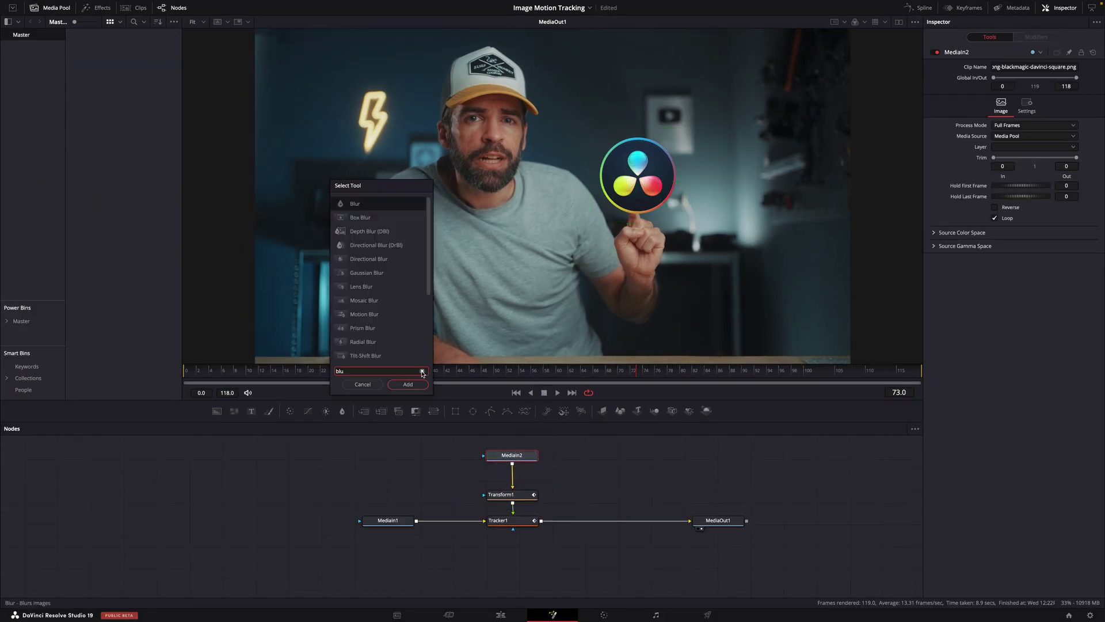
left_click(406, 386)
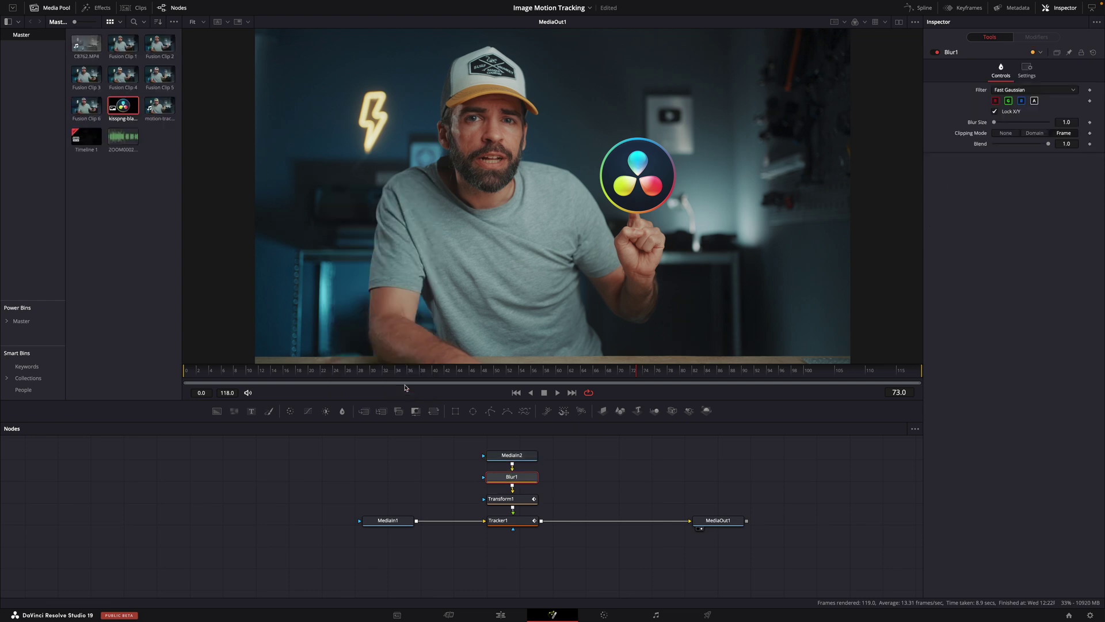
Keyframe Blur Size from 0 mid-clip to 24.4 at the last frame, and preview it.
left_click(651, 371)
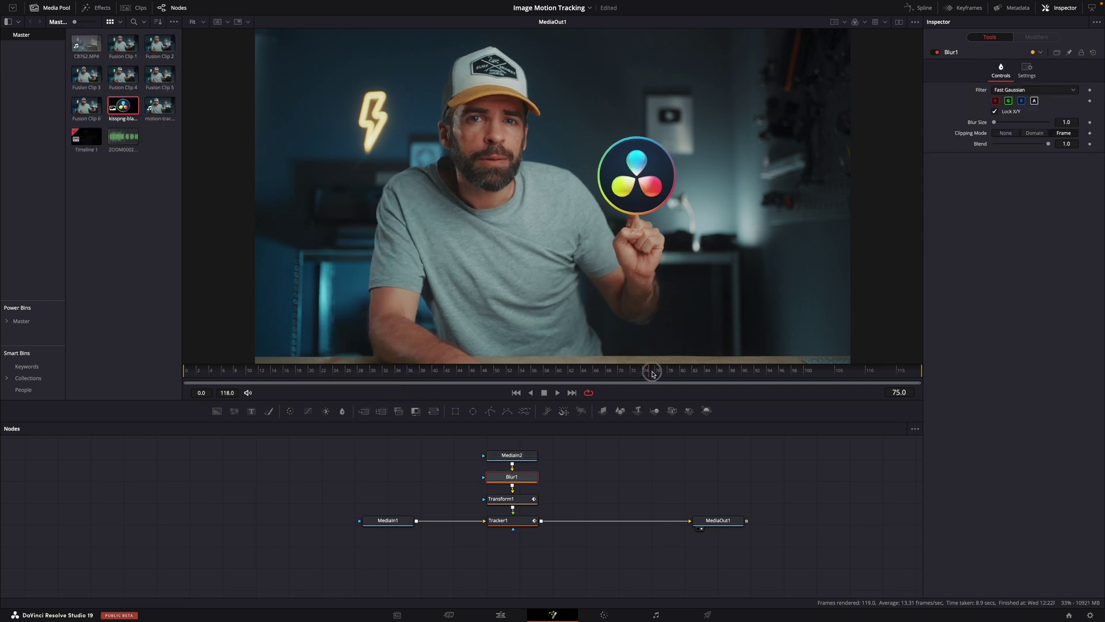
key("End")
left_click(1090, 122)
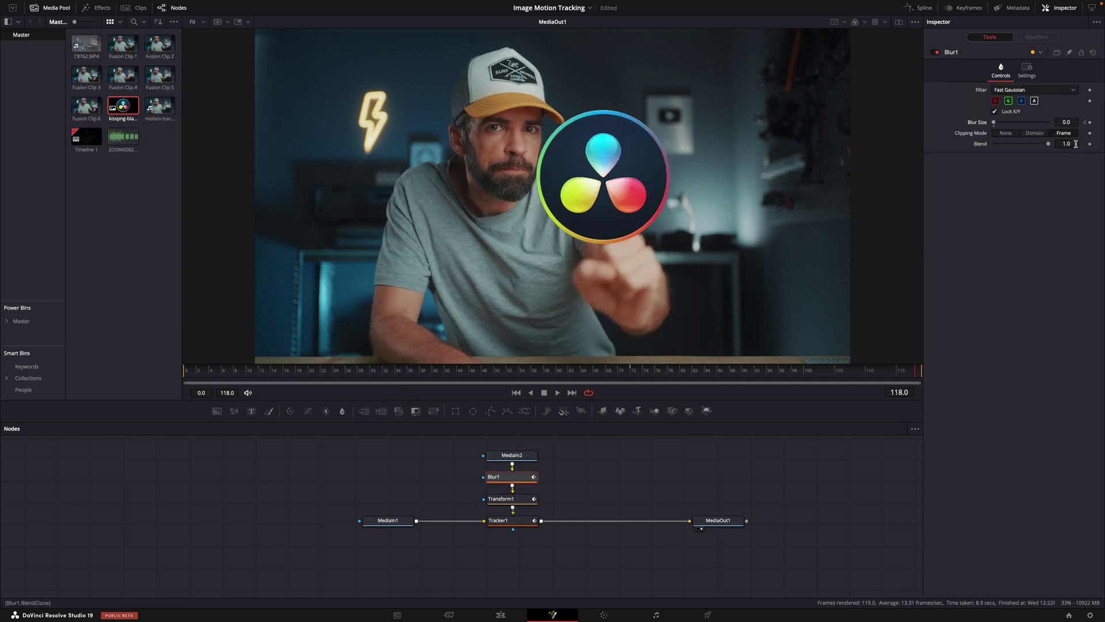
left_click_drag(993, 122, 1007, 123)
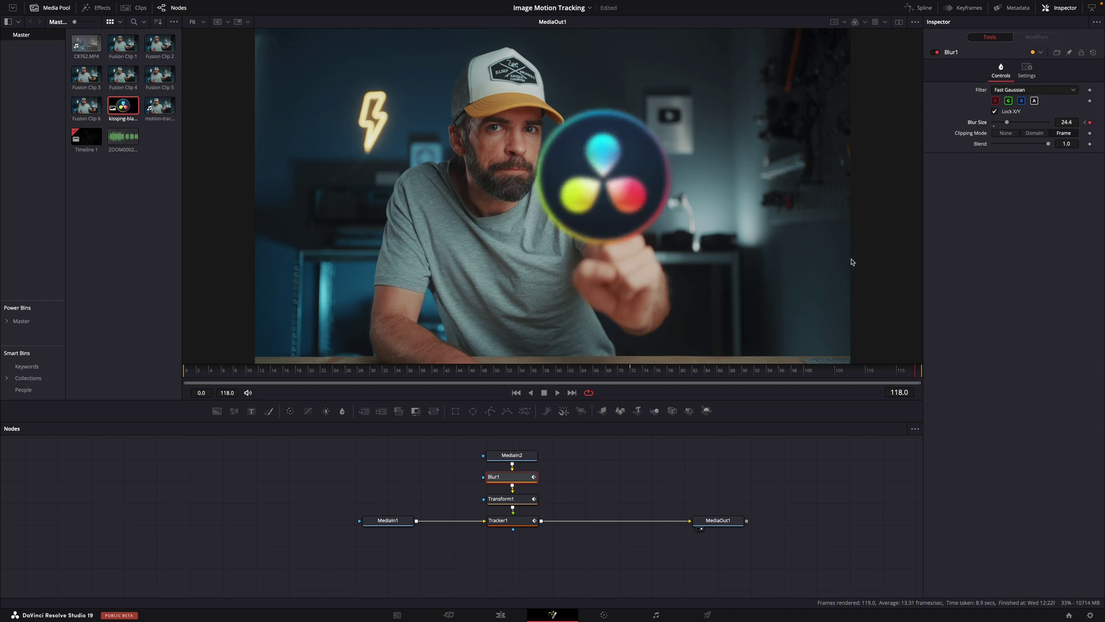
left_click_drag(841, 371, 867, 364)
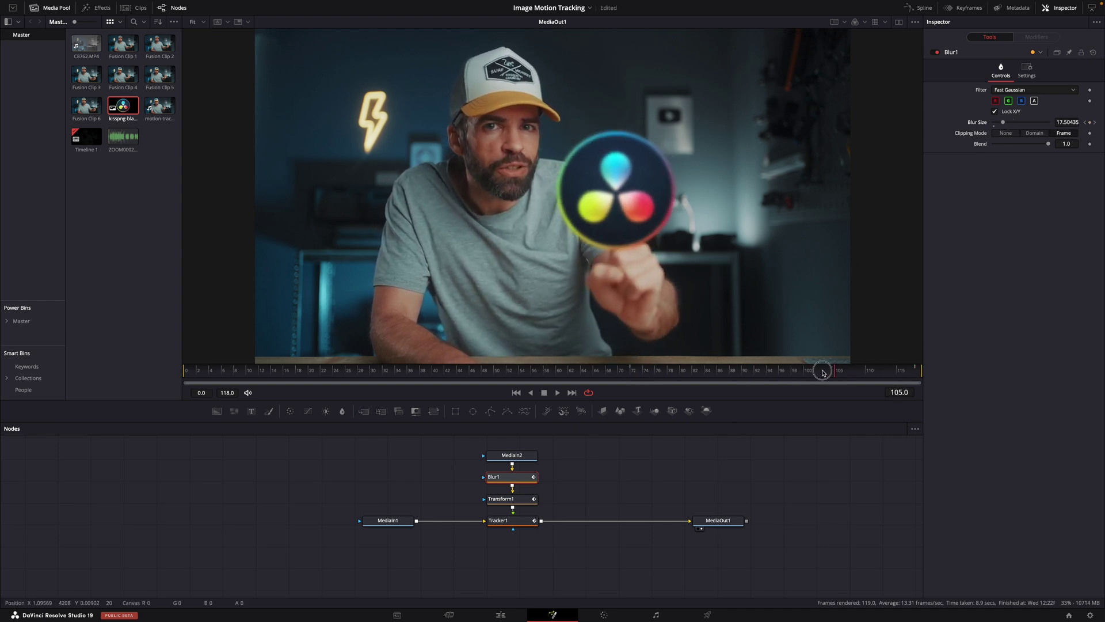
mouse_move(866, 364)
left_mouse_down()
mouse_move(646, 373)
mouse_move(948, 367)
left_mouse_up()
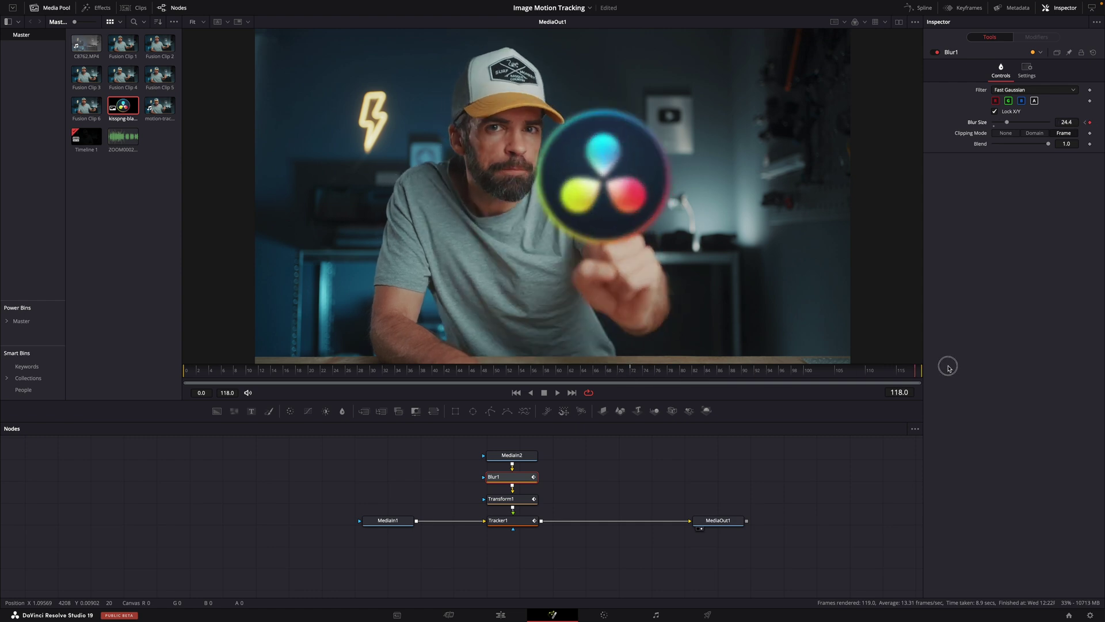